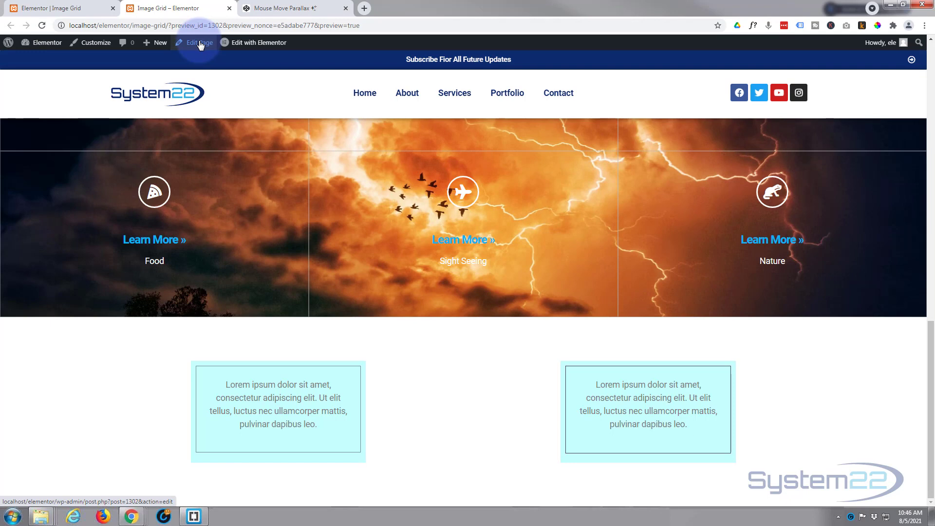
# Add a three-column section below the cyan boxes and drop a Text Editor widget into its first column
pyautogui.click(57, 9)
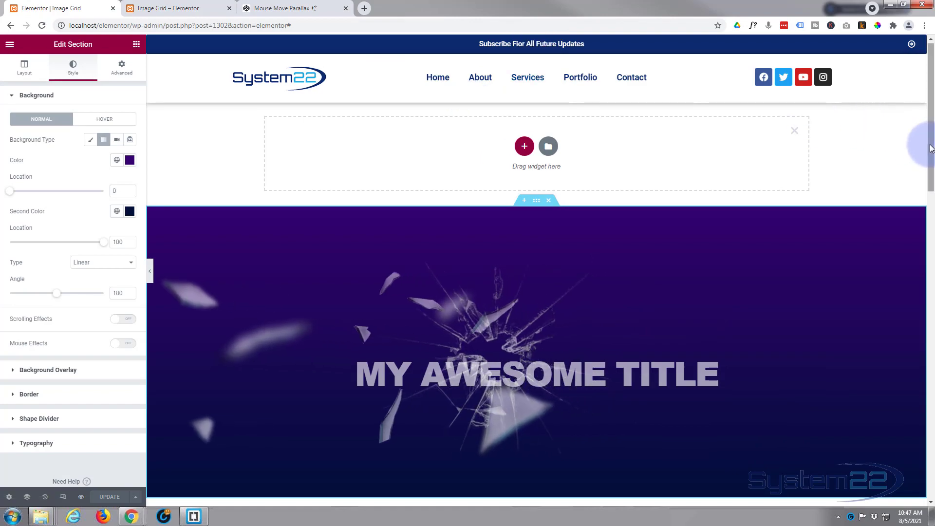
pyautogui.moveTo(928, 148); pyautogui.dragTo(931, 502)
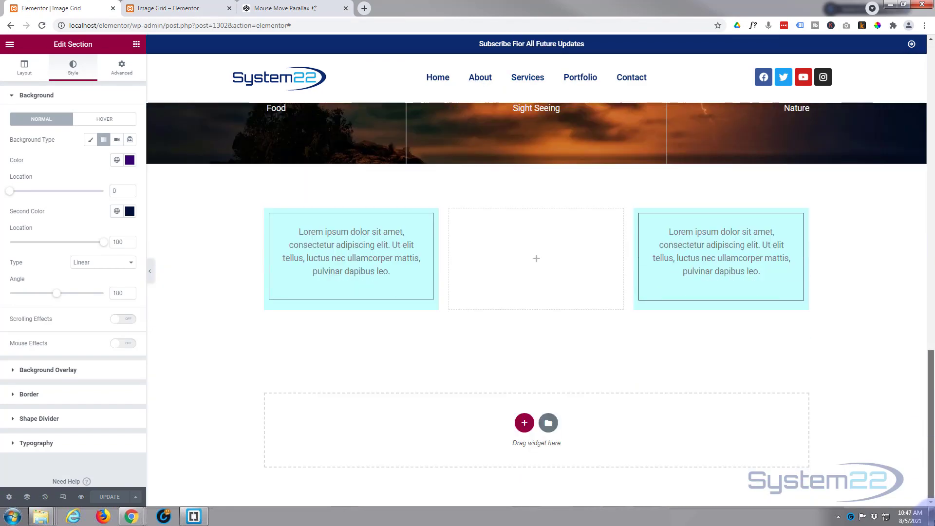
pyautogui.click(525, 423)
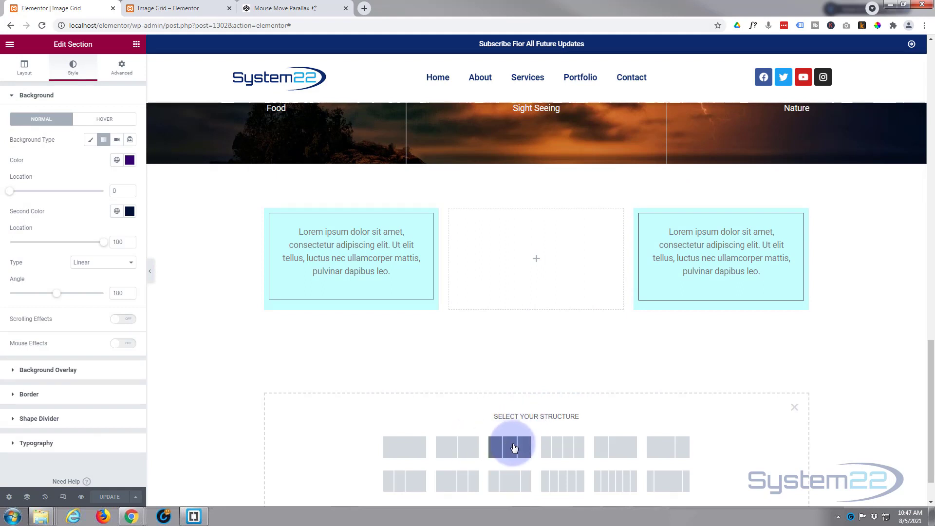
pyautogui.click(514, 448)
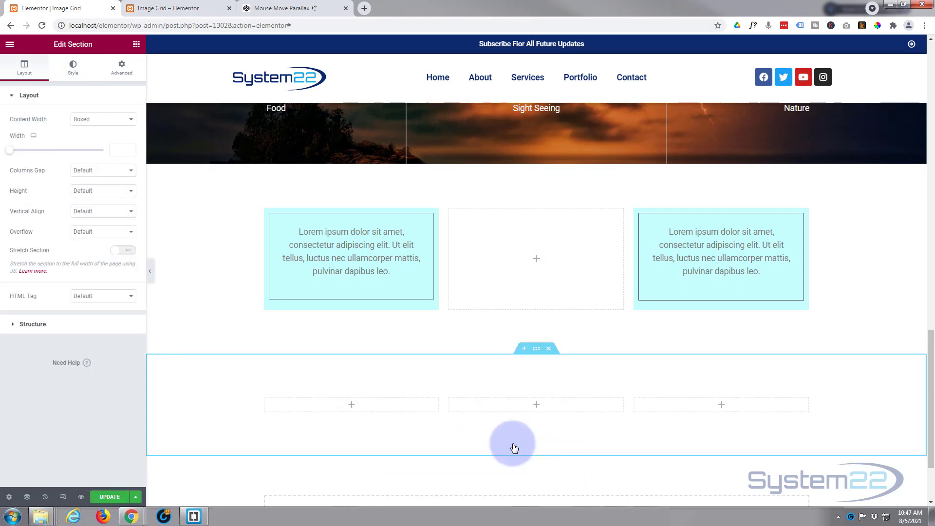
pyautogui.click(362, 407)
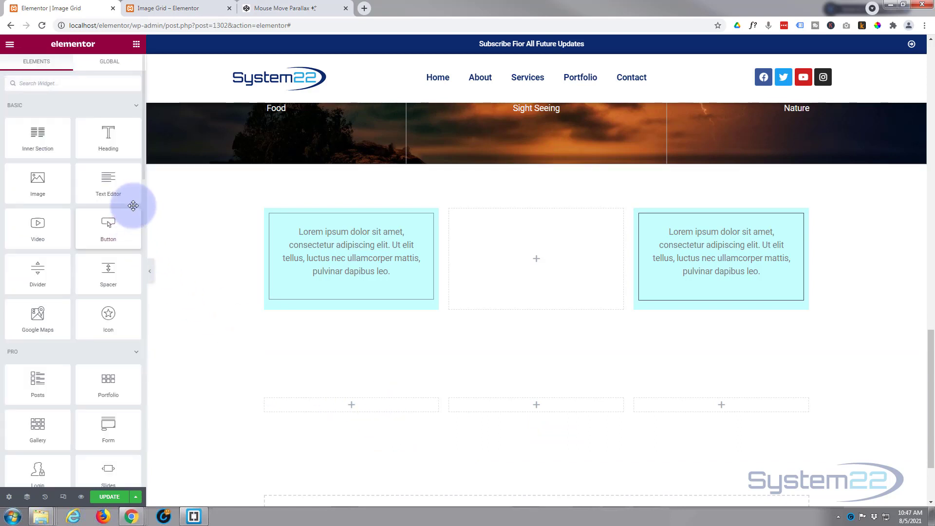
pyautogui.moveTo(110, 183); pyautogui.dragTo(350, 406)
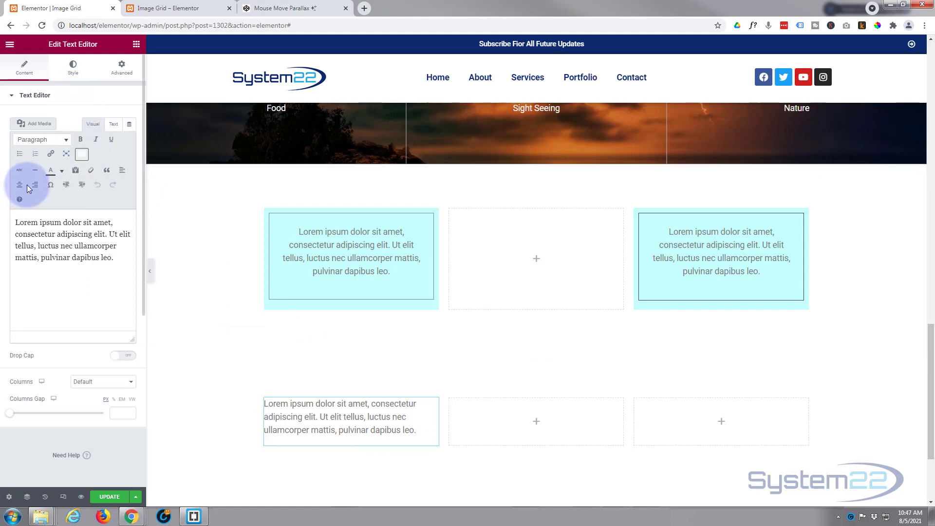
# Center the text block's alignment and give it 25 padding on all four sides
pyautogui.click(73, 66)
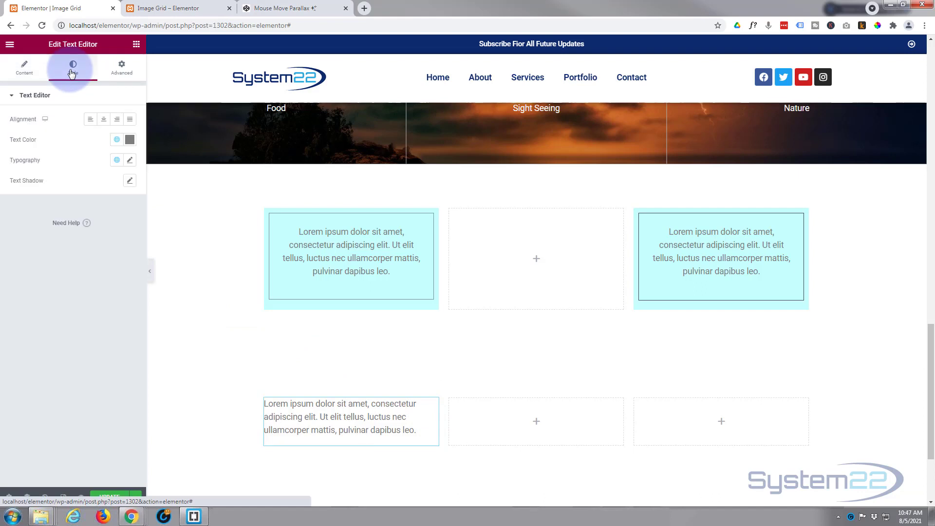
pyautogui.click(103, 120)
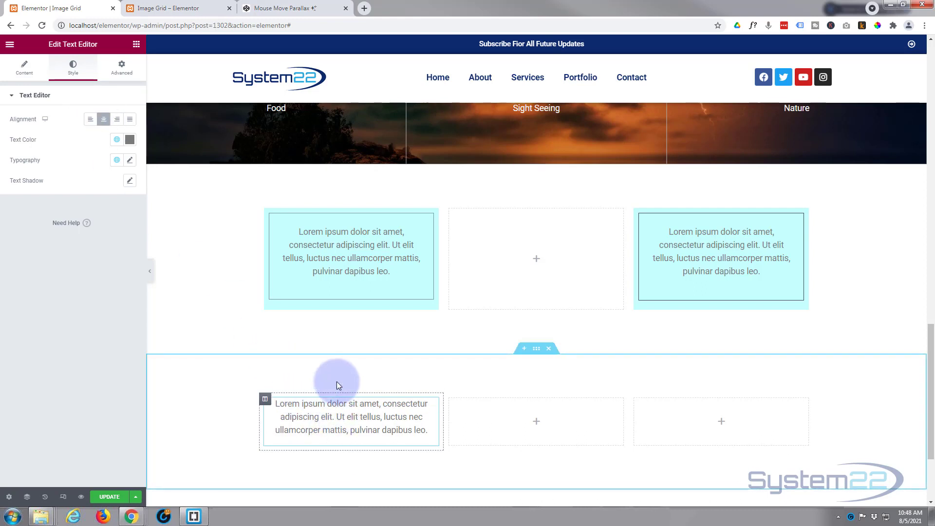
pyautogui.click(127, 76)
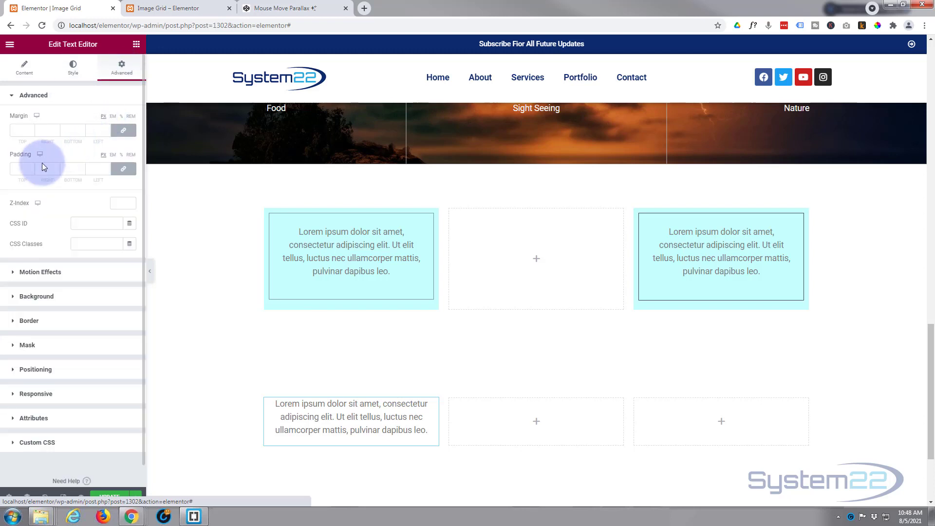
pyautogui.click(23, 169)
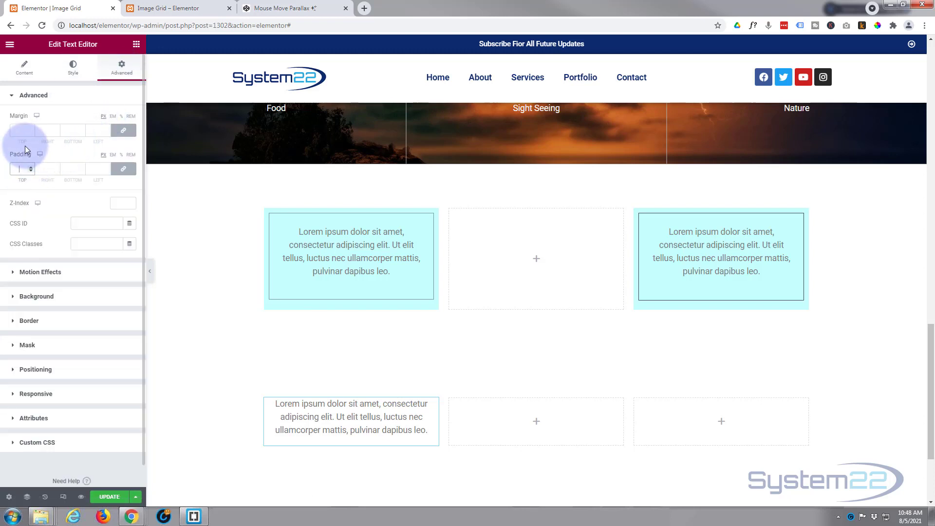
pyautogui.write('25')
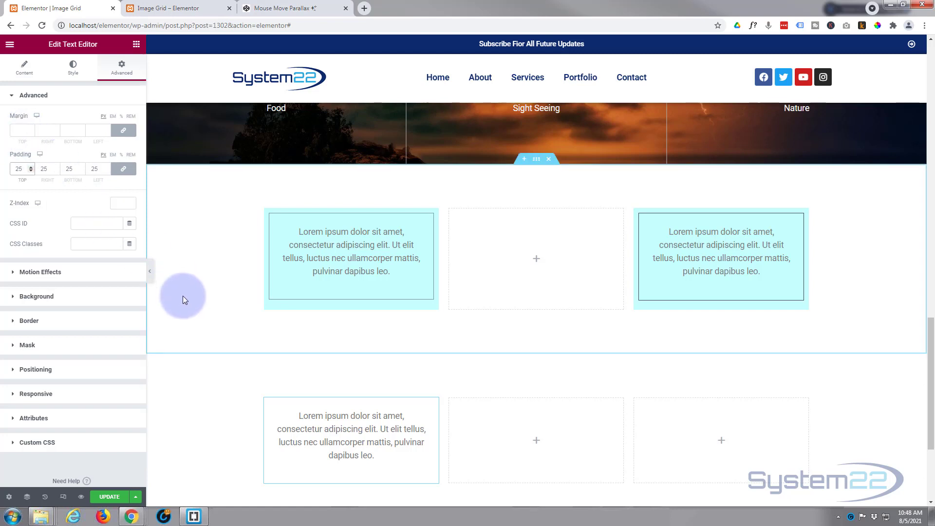
pyautogui.scroll(-2, 184, 299)
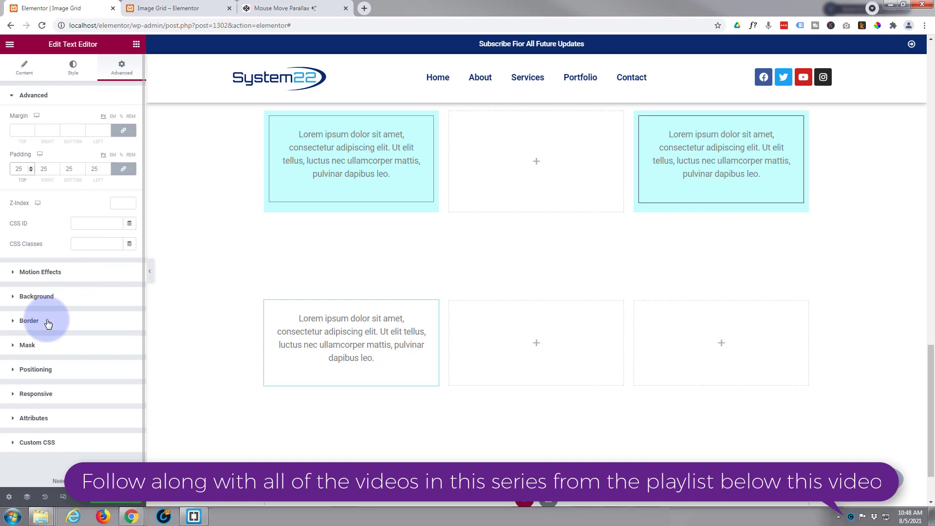
# Set the text block's Border Type to Solid with a linked width of 1
pyautogui.click(14, 321)
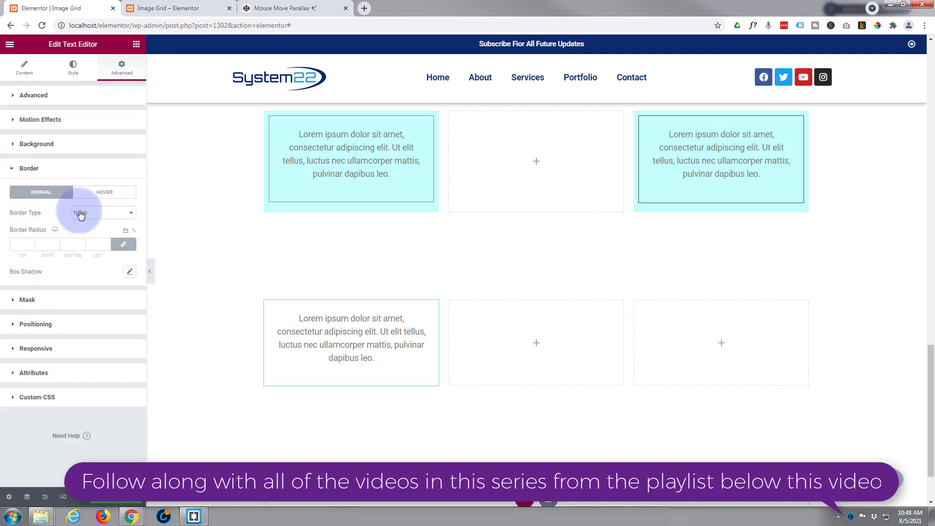
pyautogui.click(103, 214)
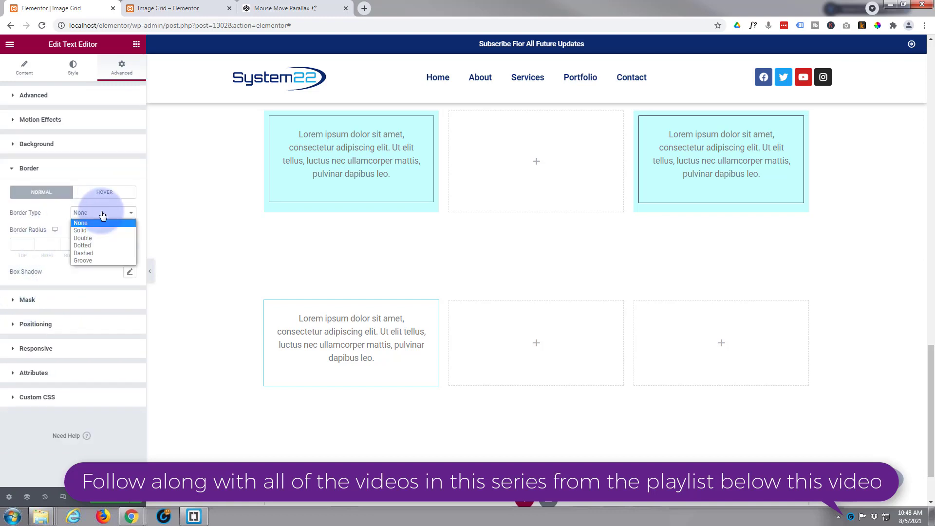
pyautogui.click(81, 230)
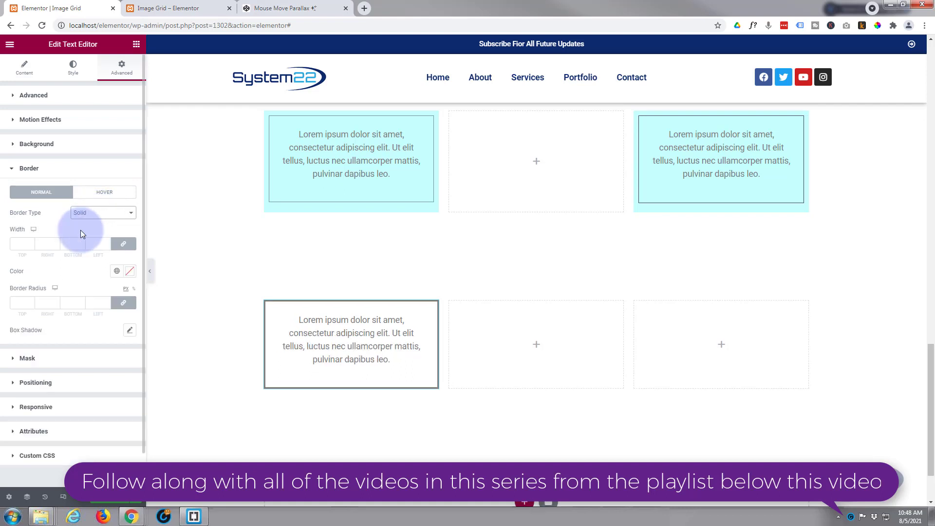
pyautogui.click(22, 244)
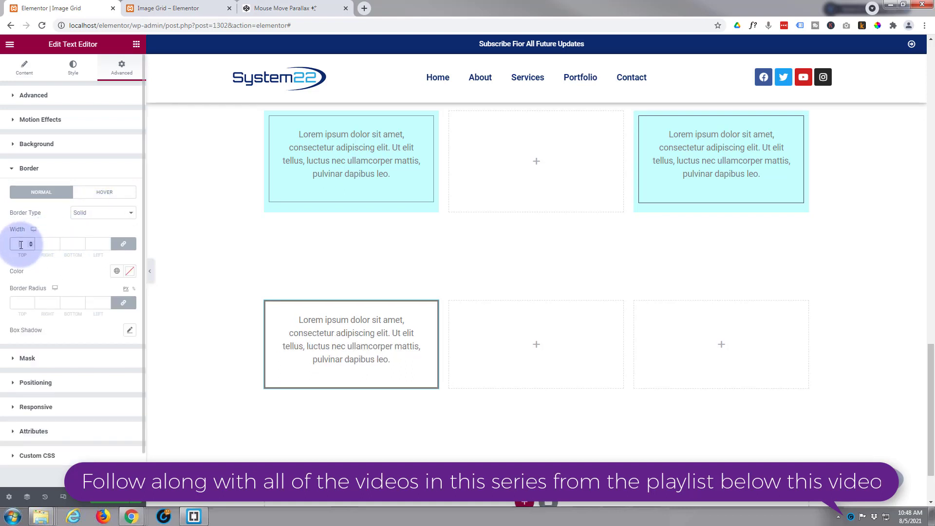
pyautogui.write('1')
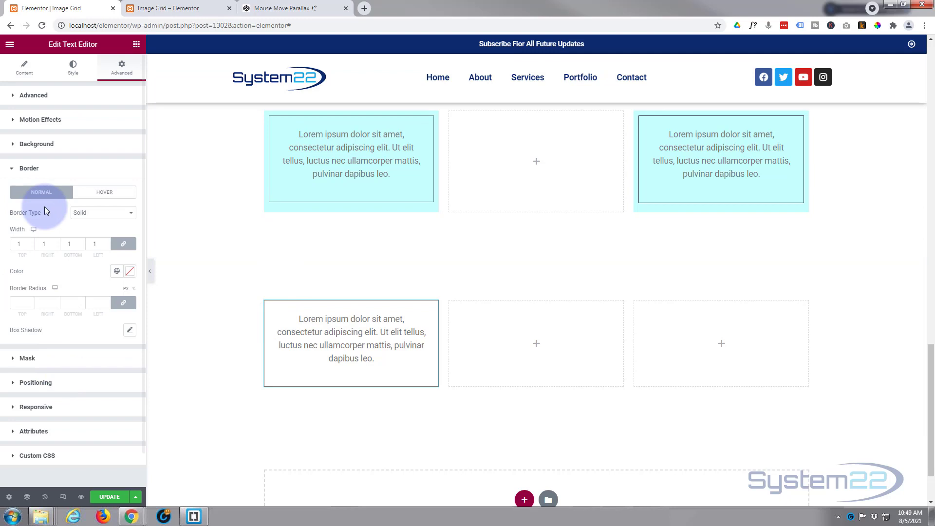
# Give the text block a Classic cyan #00F2FF background and select its hex value for copying
pyautogui.click(13, 146)
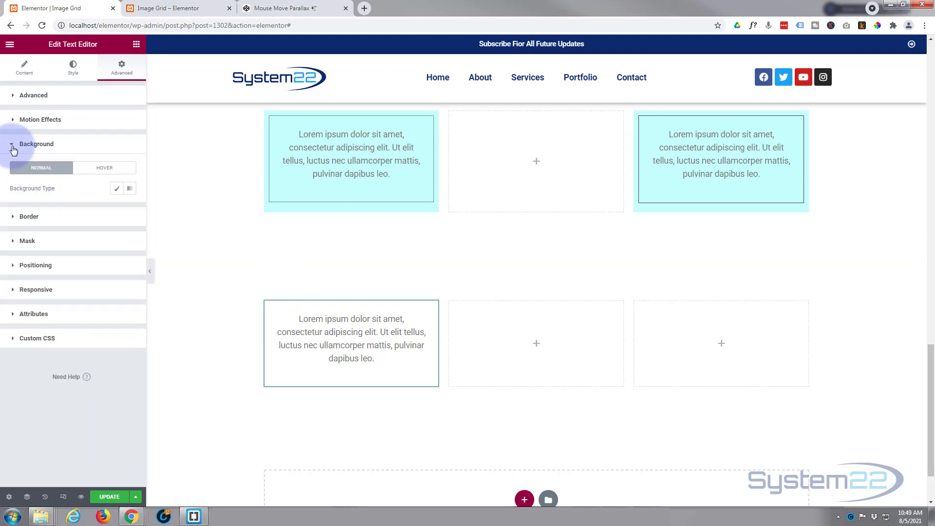
pyautogui.click(117, 190)
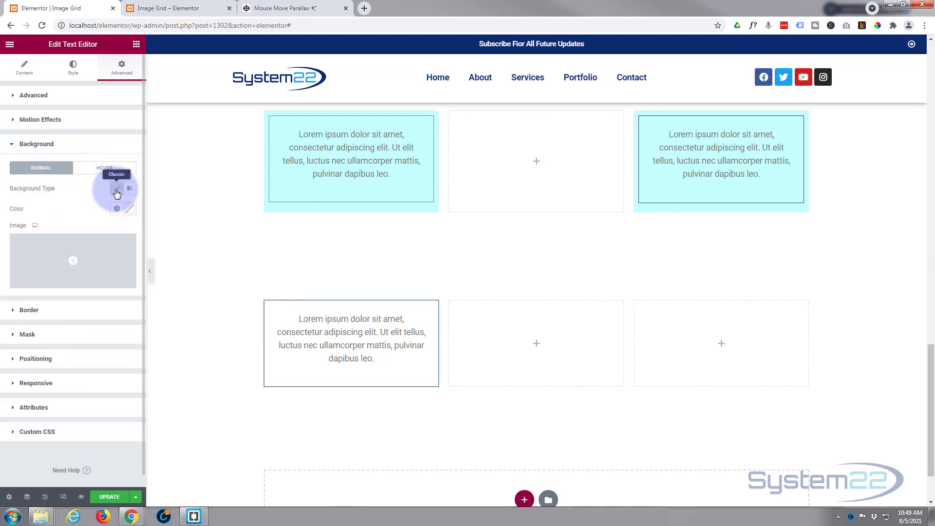
pyautogui.click(129, 210)
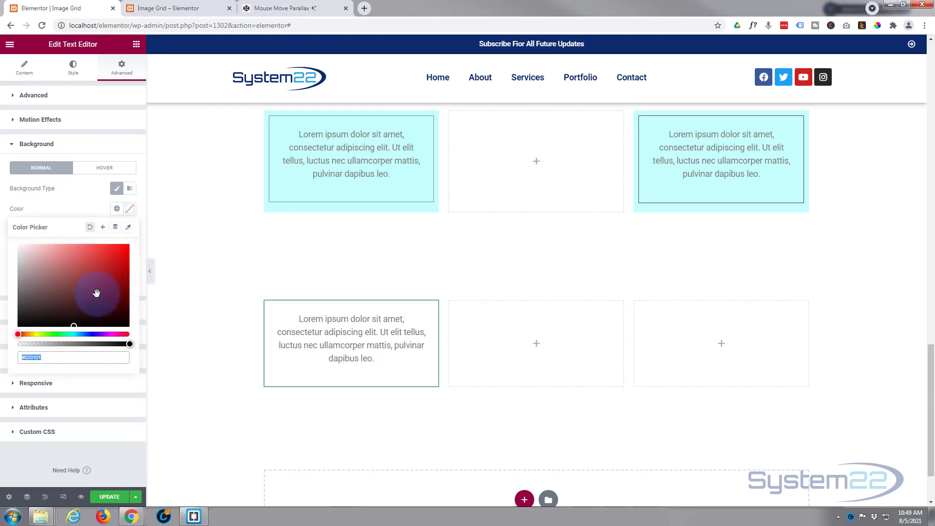
pyautogui.click(74, 334)
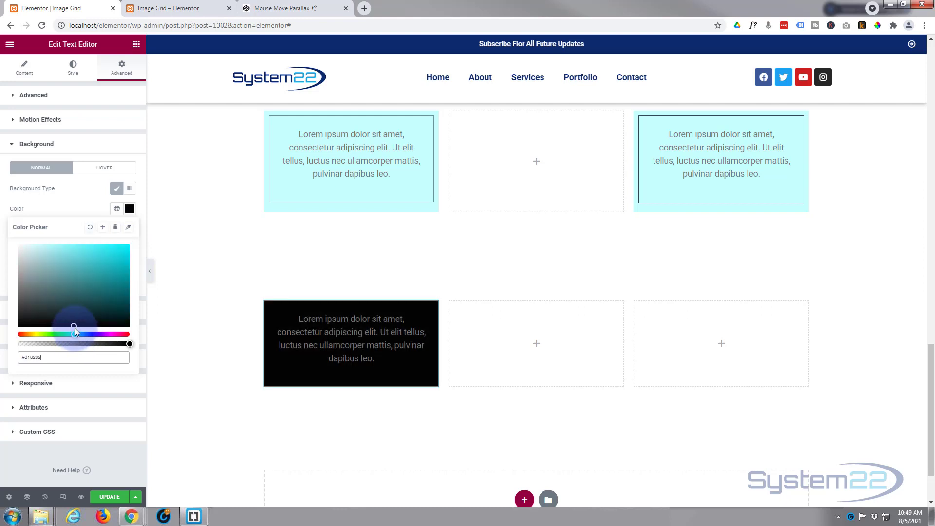
pyautogui.click(128, 245)
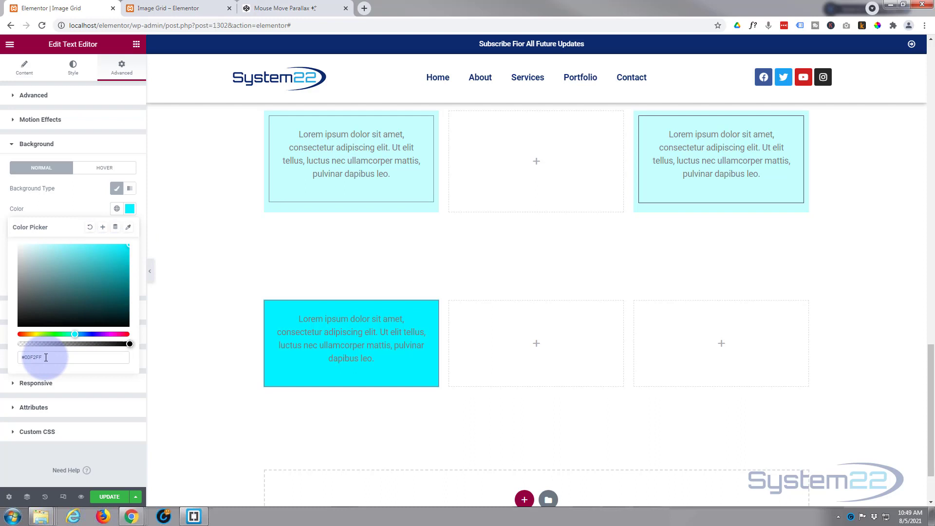
pyautogui.moveTo(44, 358); pyautogui.dragTo(23, 359)
pyautogui.hotkey('ctrl', 'c')
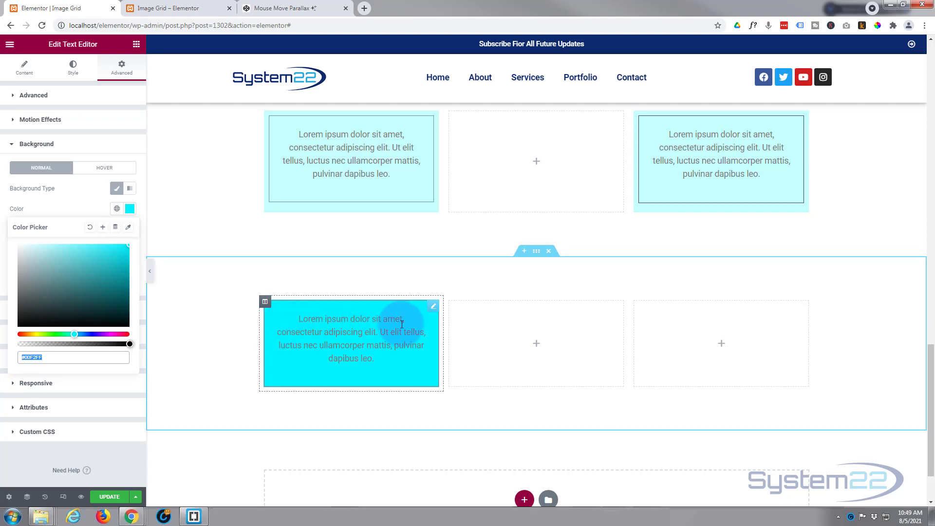
# Give the bottom-left column a Classic background colour of cyan #00F2FF
pyautogui.click(265, 304)
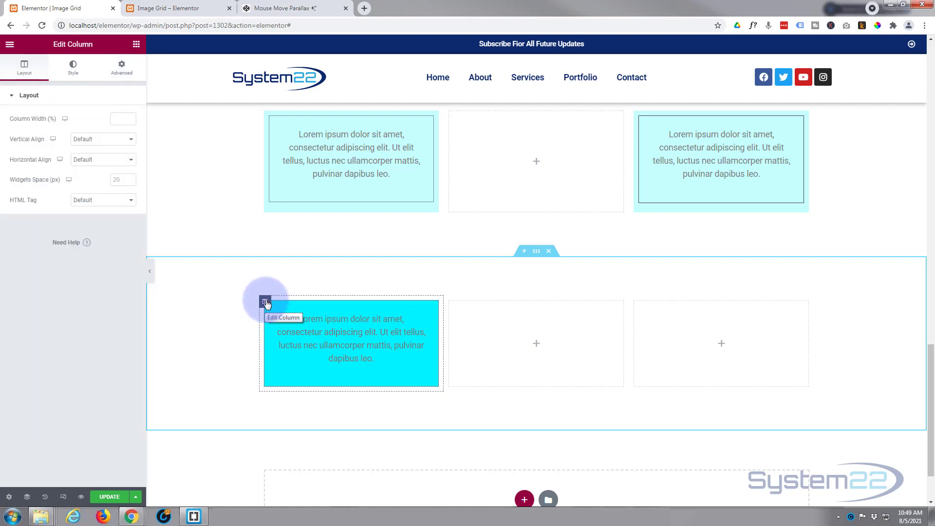
pyautogui.click(74, 69)
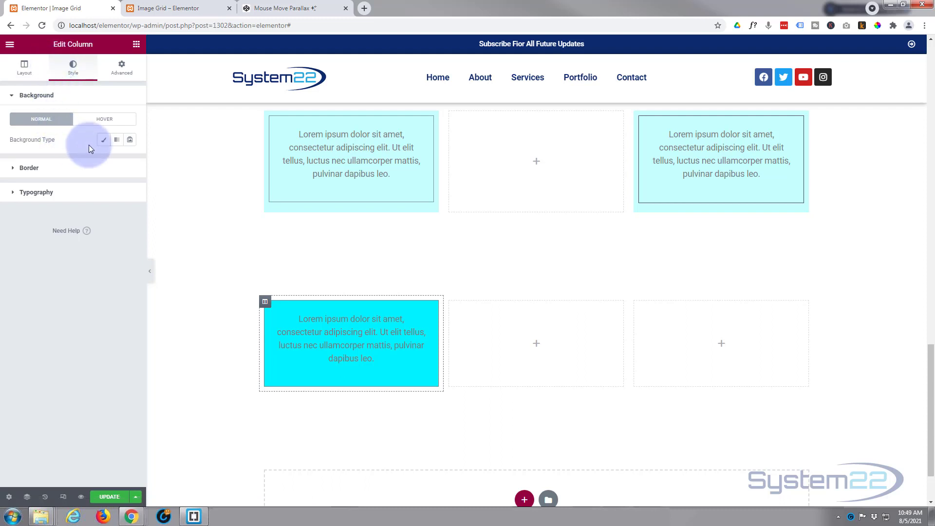
pyautogui.click(104, 141)
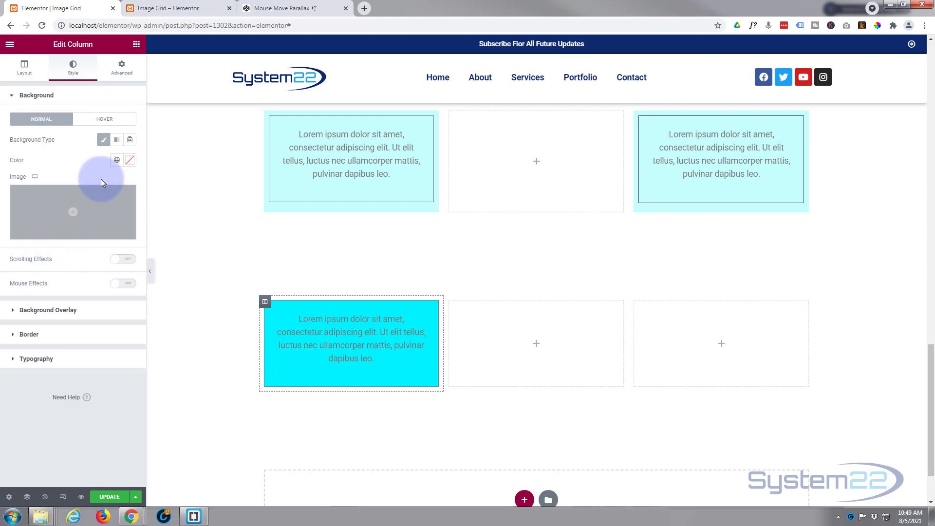
pyautogui.click(129, 160)
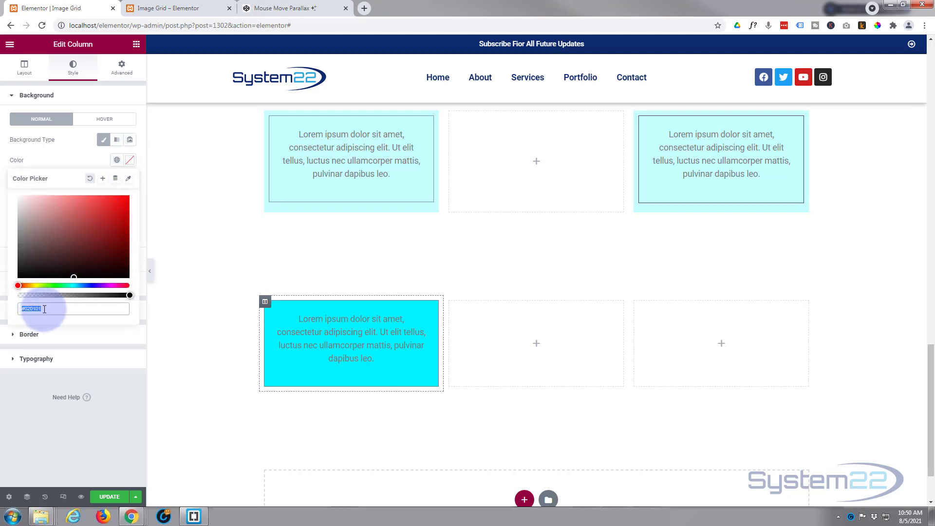
pyautogui.write('#00F2FF')
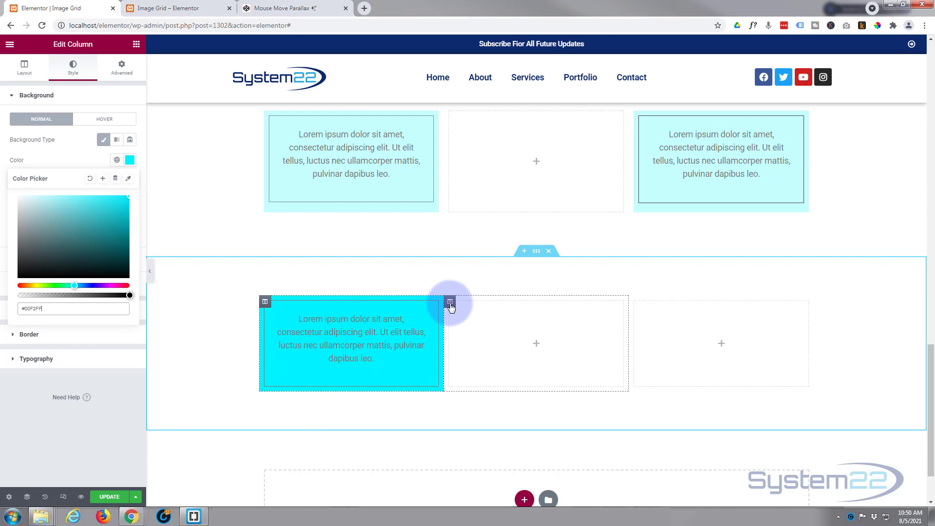
# Set the column's margin to 10 on all linked sides
pyautogui.click(122, 68)
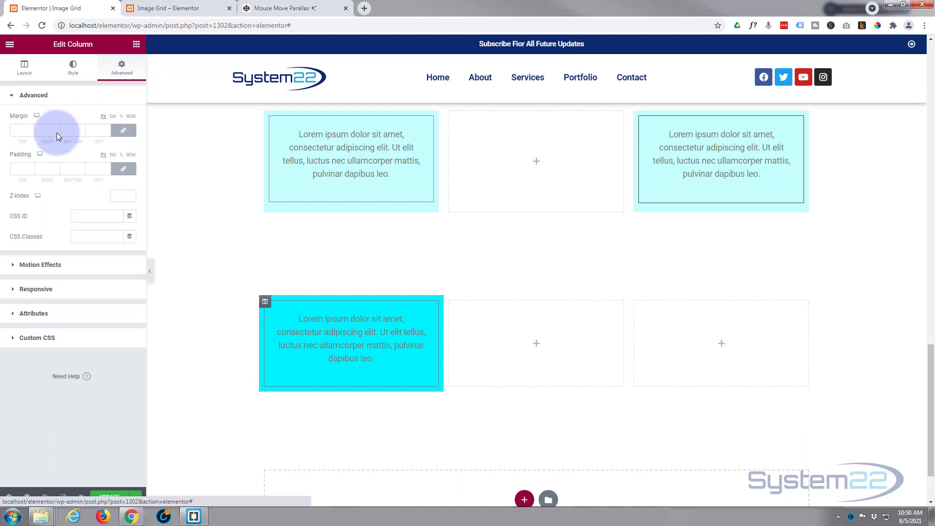
pyautogui.click(15, 130)
pyautogui.write('10')
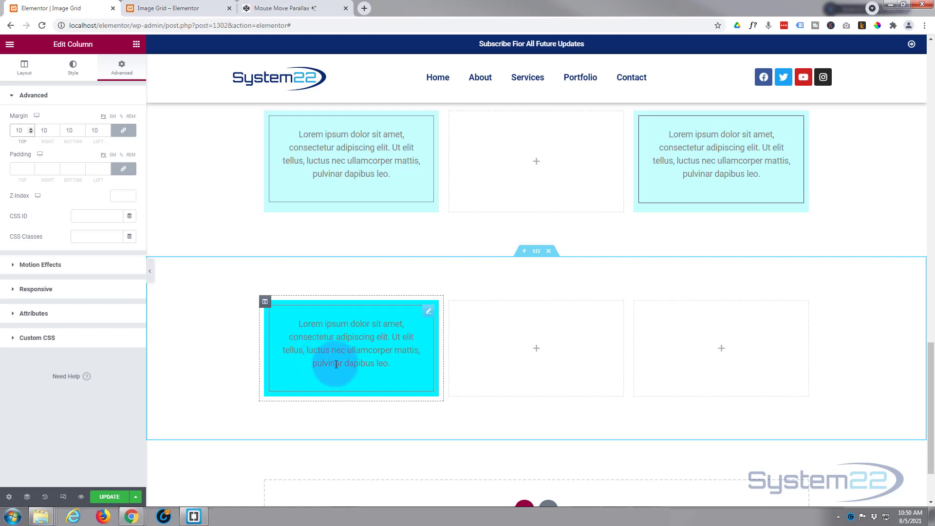
# Drop a Text Editor widget into the bottom-right column and centre its paragraph
pyautogui.click(137, 45)
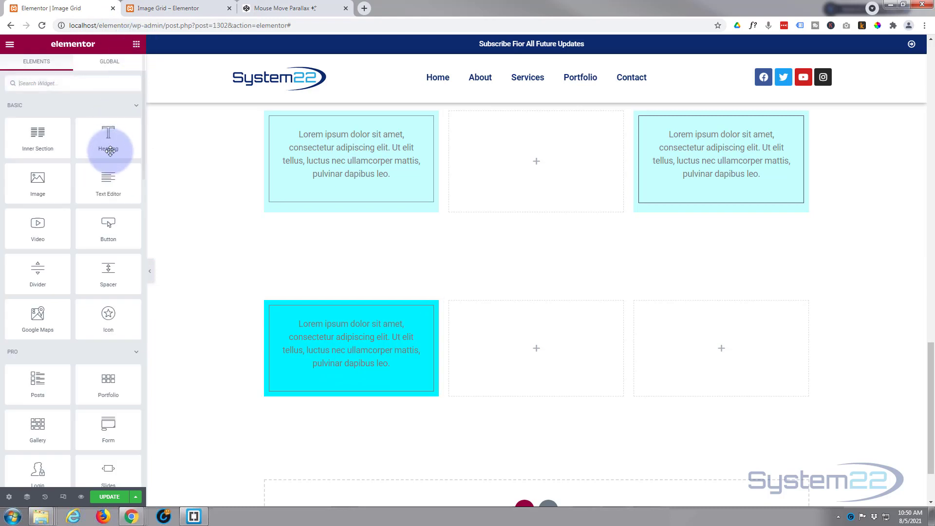
pyautogui.moveTo(109, 183); pyautogui.dragTo(708, 352)
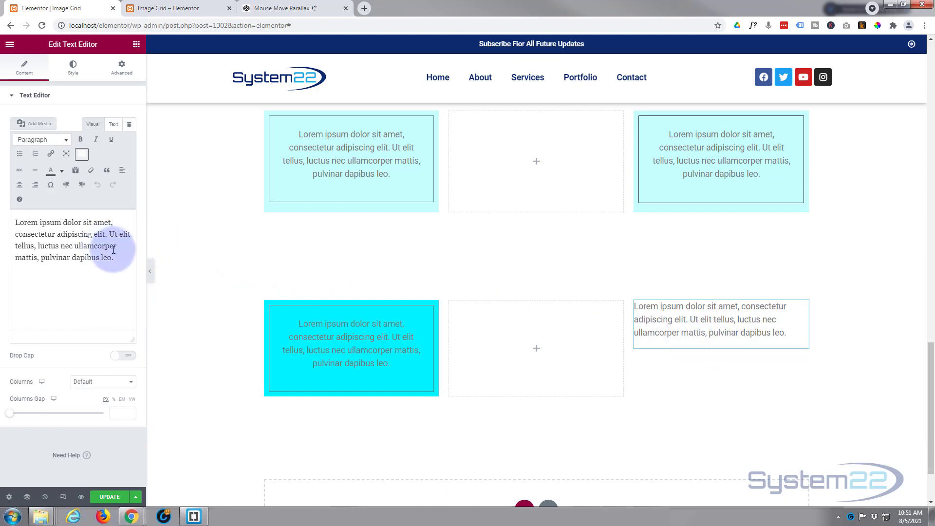
pyautogui.moveTo(119, 255); pyautogui.dragTo(35, 235)
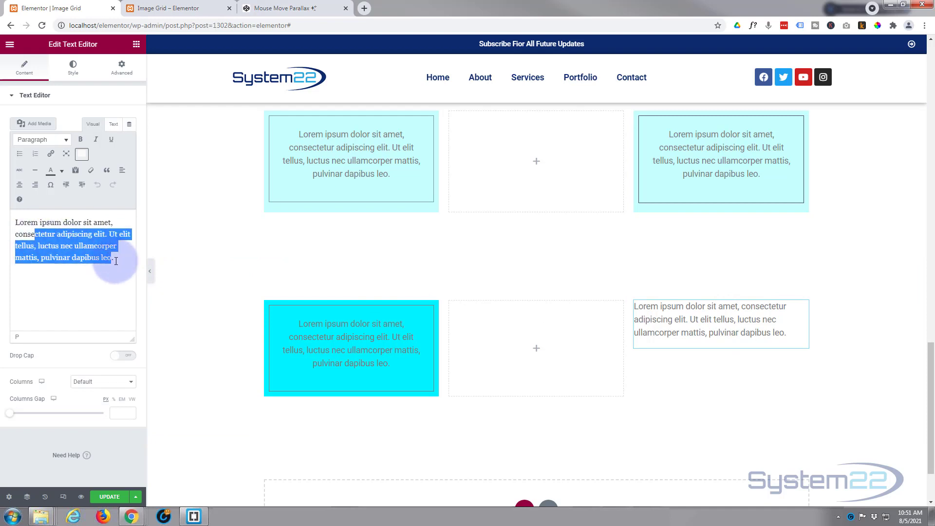
pyautogui.moveTo(116, 261); pyautogui.dragTo(10, 214)
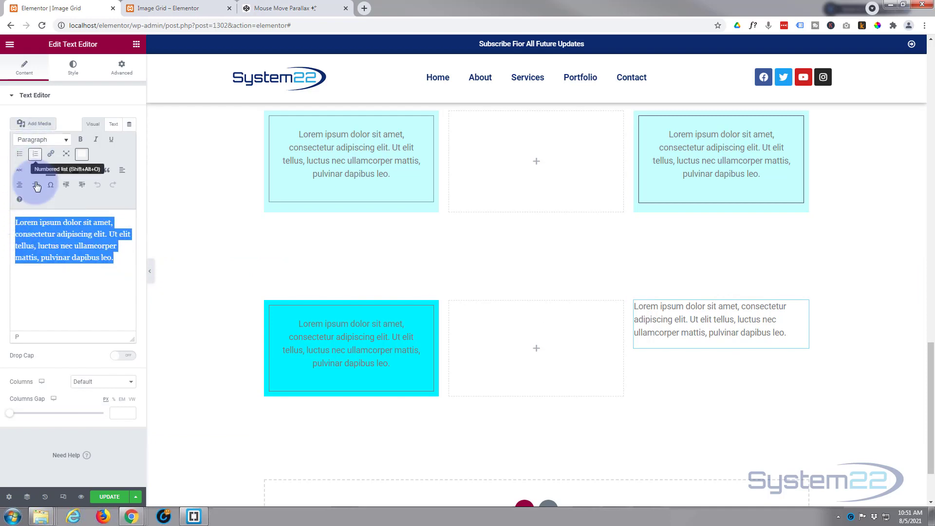
pyautogui.click(19, 186)
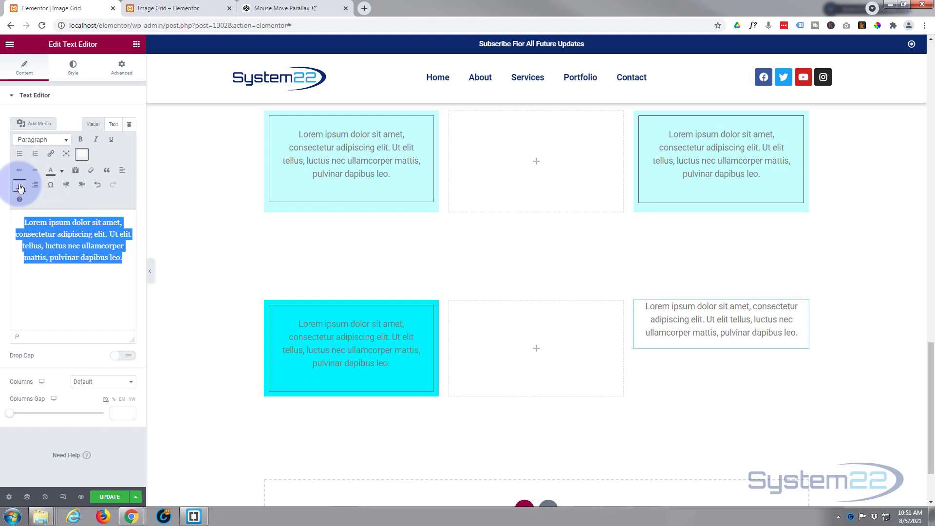
# Show the paragraph's raw HTML in Text mode, then go to the Advanced settings
pyautogui.click(114, 125)
pyautogui.click(17, 162)
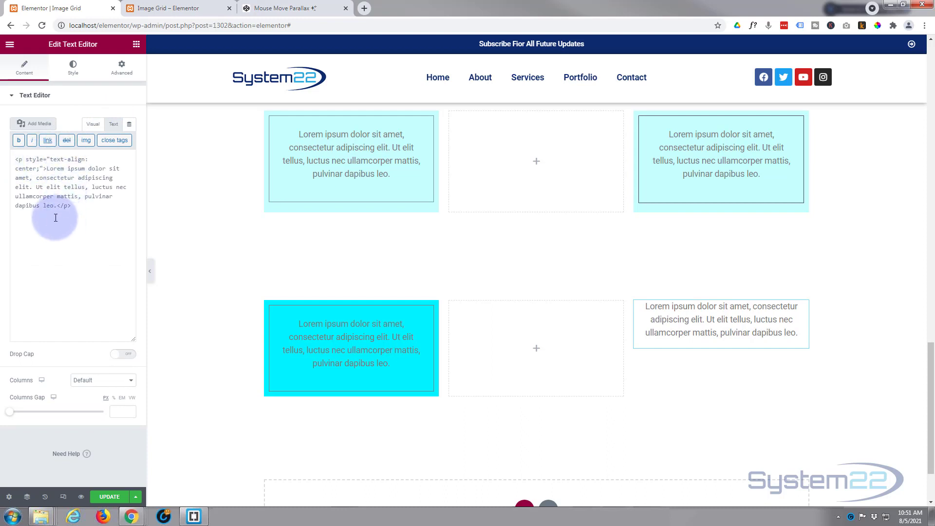
pyautogui.click(118, 74)
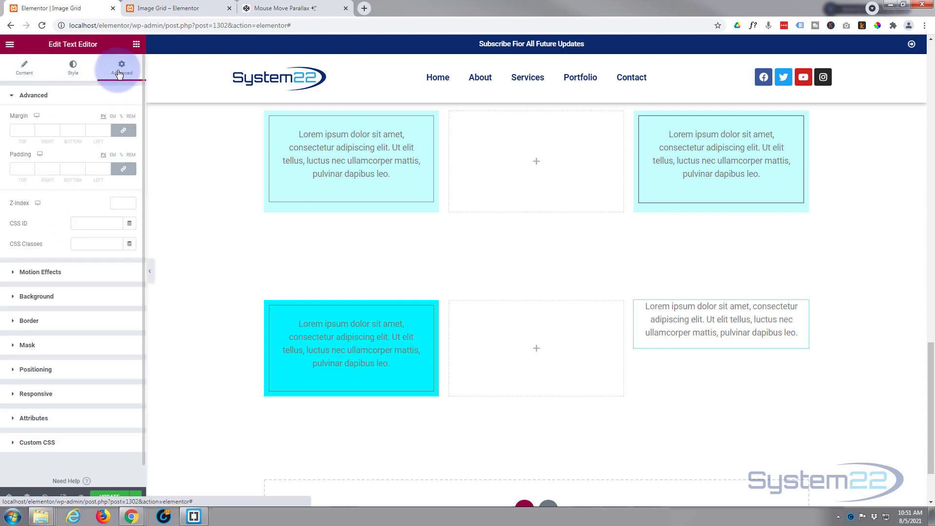
# Set the block's padding to 25 and paste cyan #00F2FF as its Classic background colour
pyautogui.click(20, 168)
pyautogui.write('25')
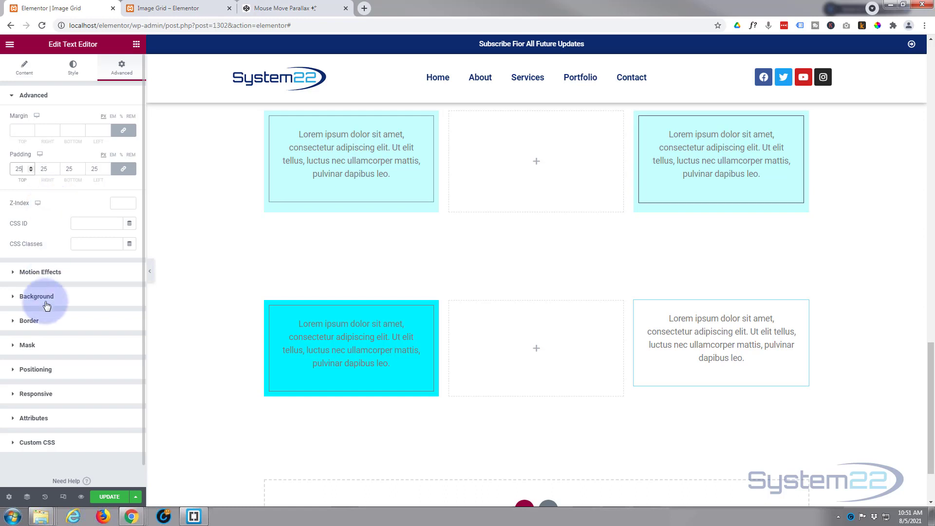
pyautogui.click(23, 298)
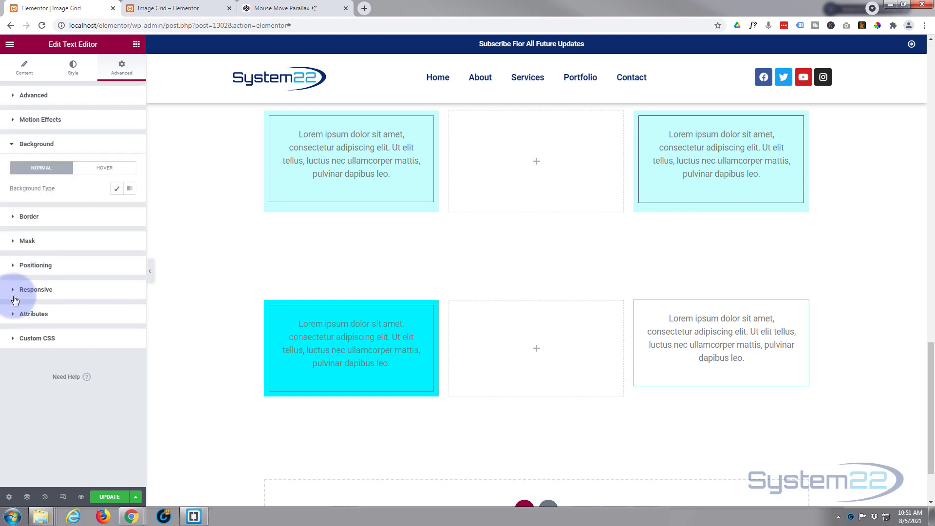
pyautogui.click(117, 189)
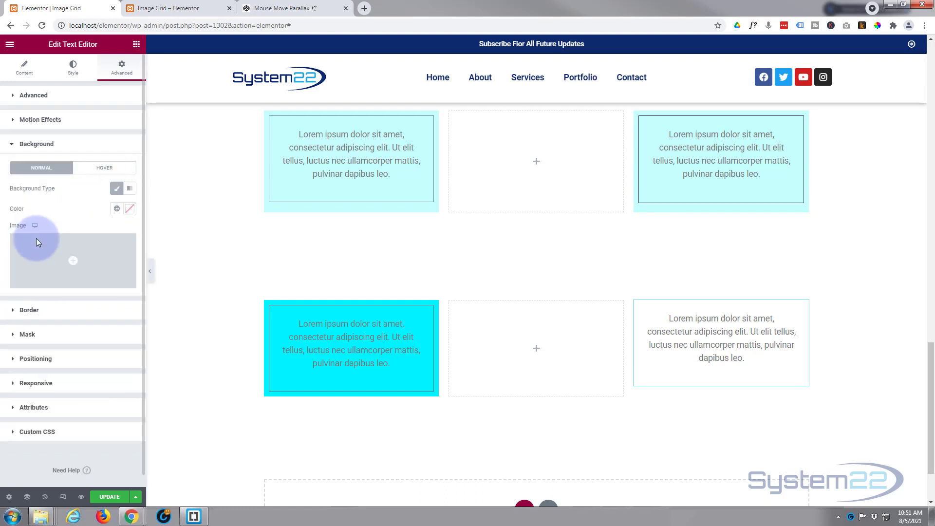
pyautogui.click(129, 209)
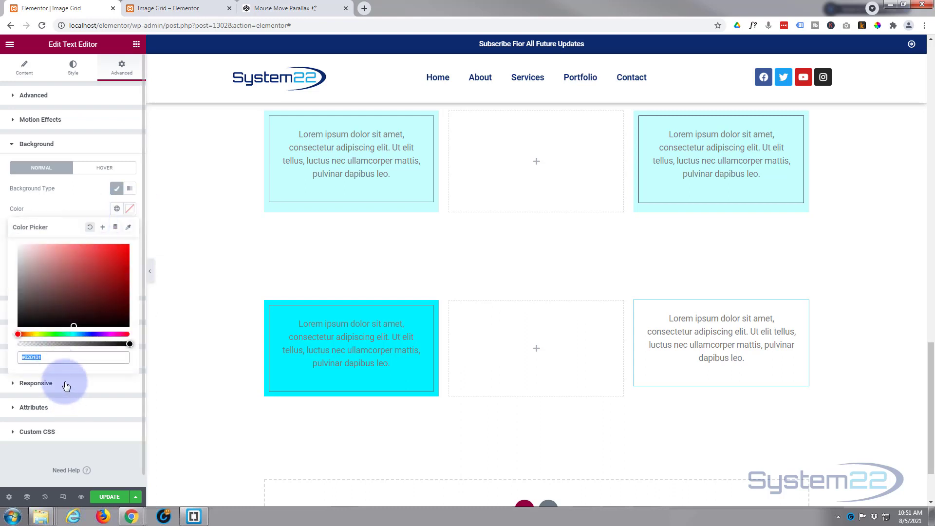
pyautogui.hotkey('ctrl', 'v')
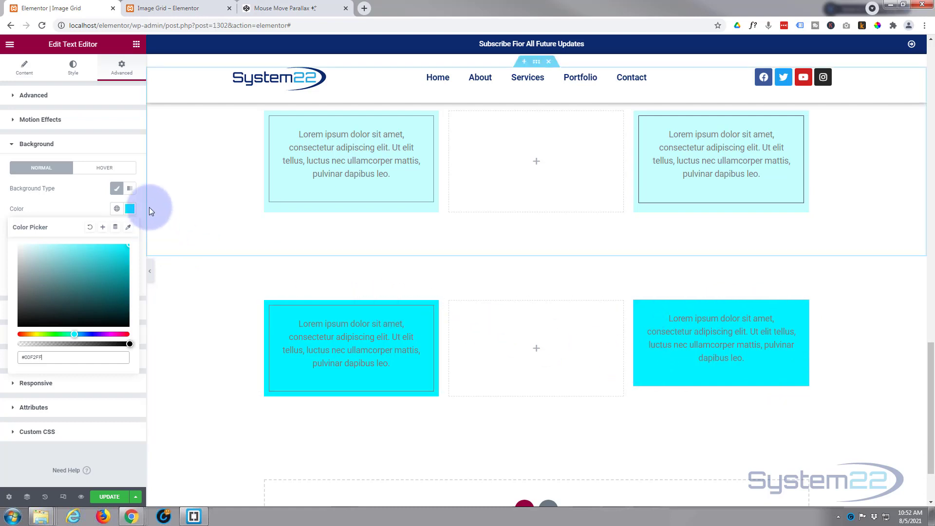
# Add inline style padding:10px; border:1px solid #444 to the paragraph's HTML
pyautogui.click(28, 69)
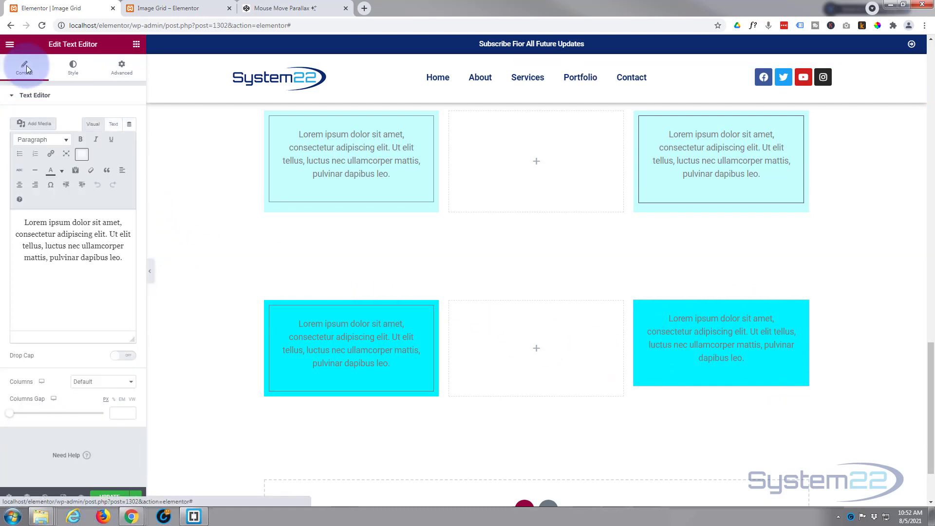
pyautogui.click(114, 125)
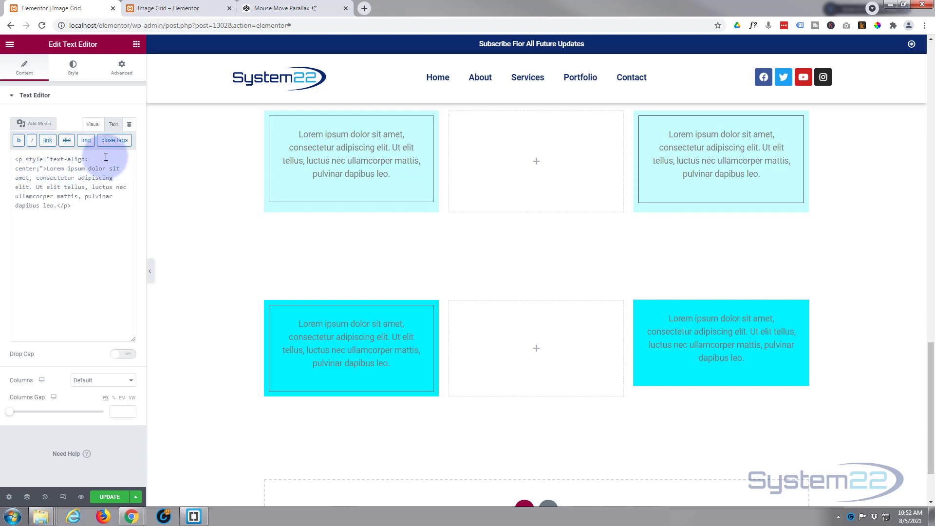
pyautogui.write('padding:')
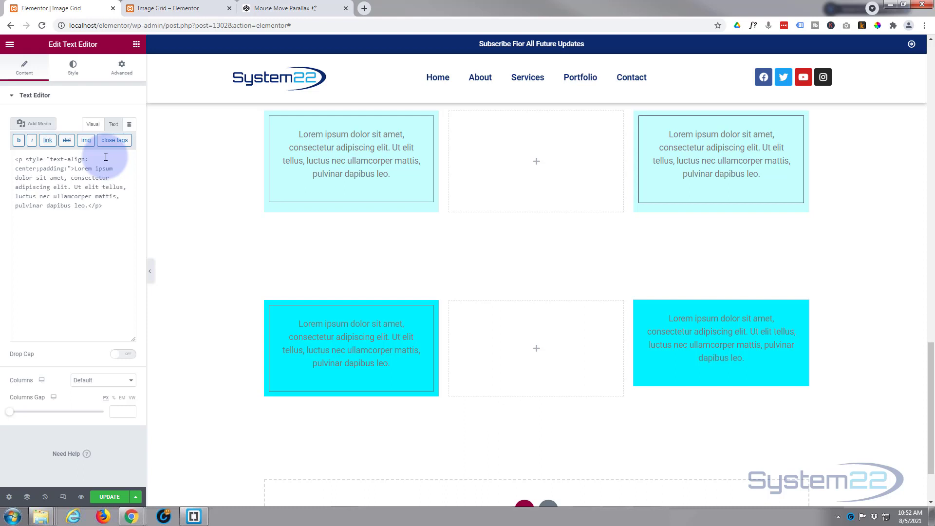
pyautogui.write('10px')
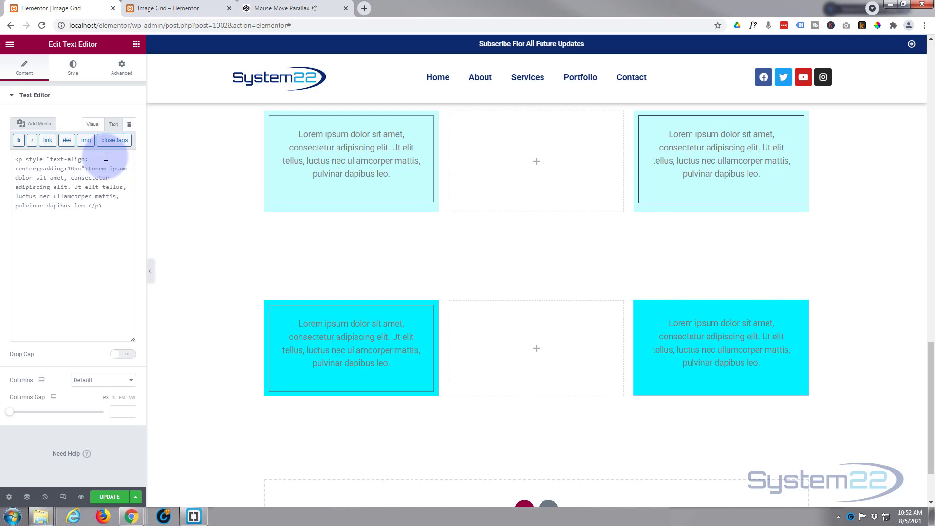
pyautogui.write('; border')
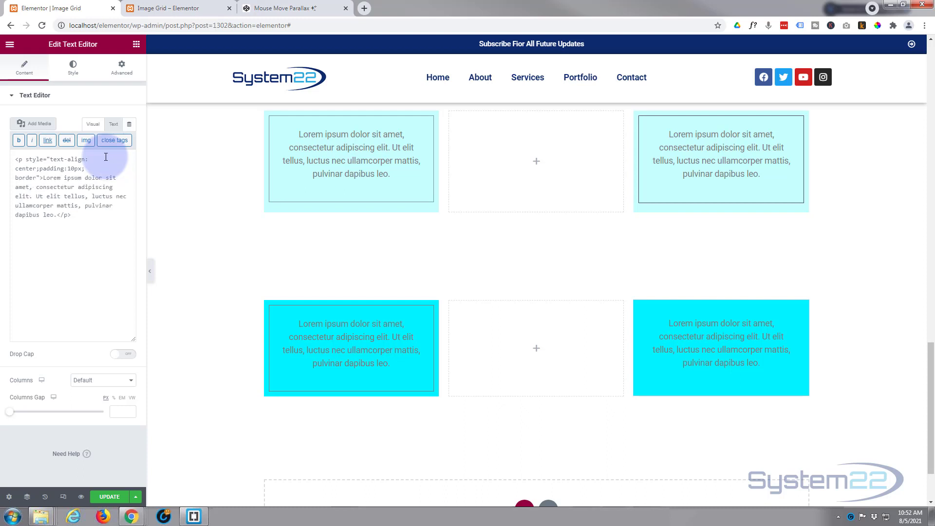
pyautogui.write(':1px solid ')
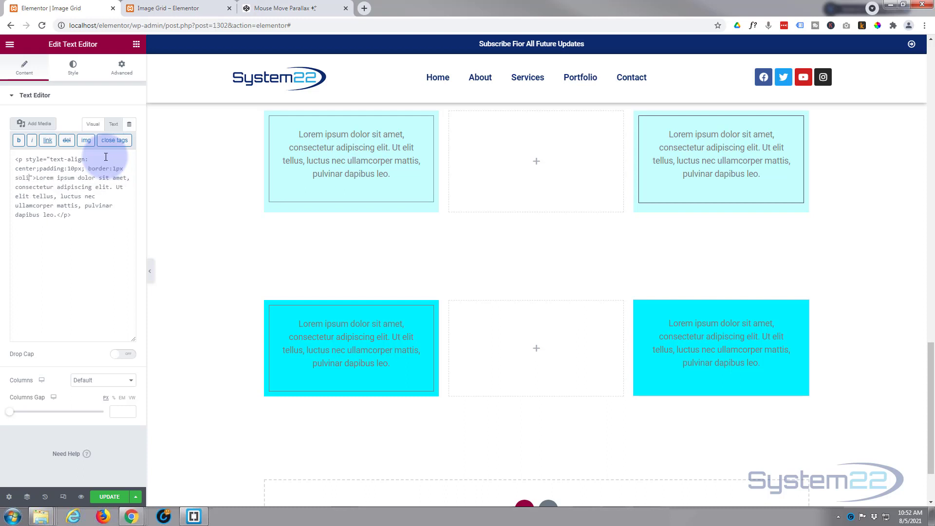
pyautogui.write('#444')
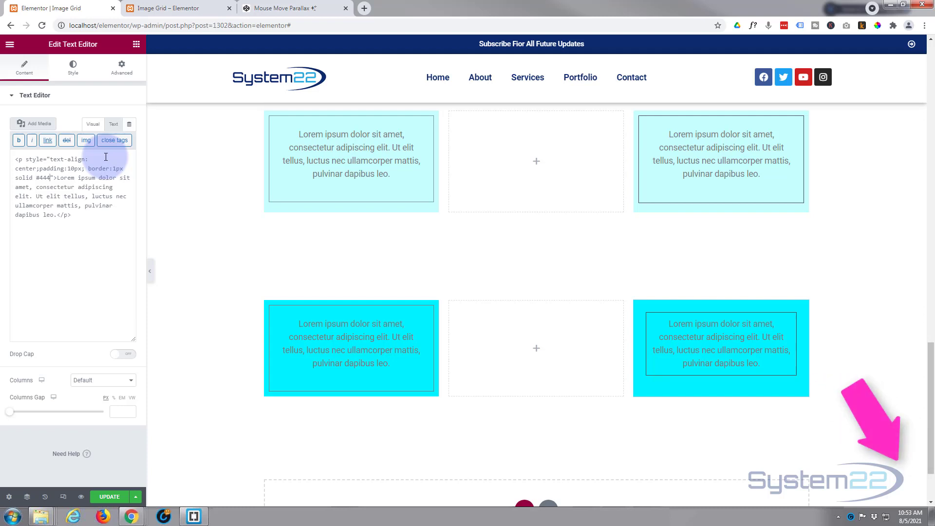
# Change the paragraph's inline padding from 10px to 30px 15px in the HTML source
pyautogui.click(51, 177)
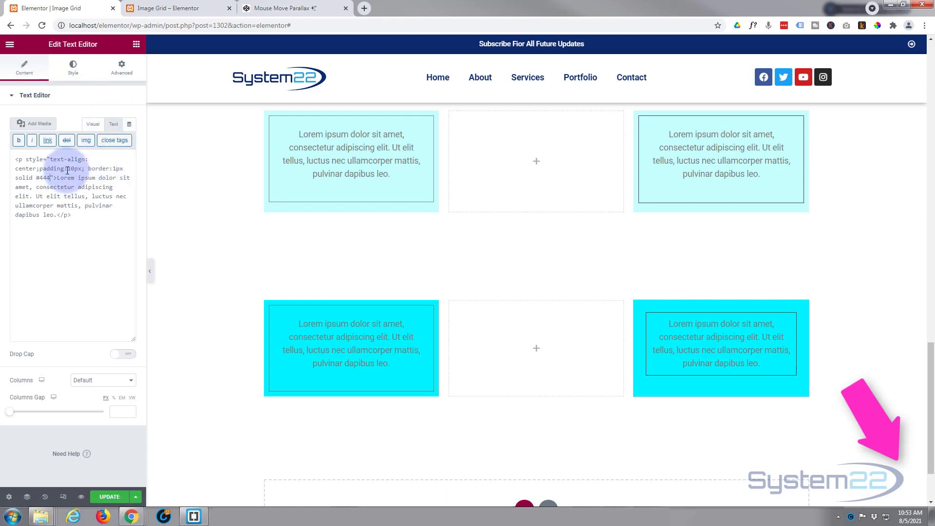
pyautogui.moveTo(67, 169); pyautogui.dragTo(70, 169)
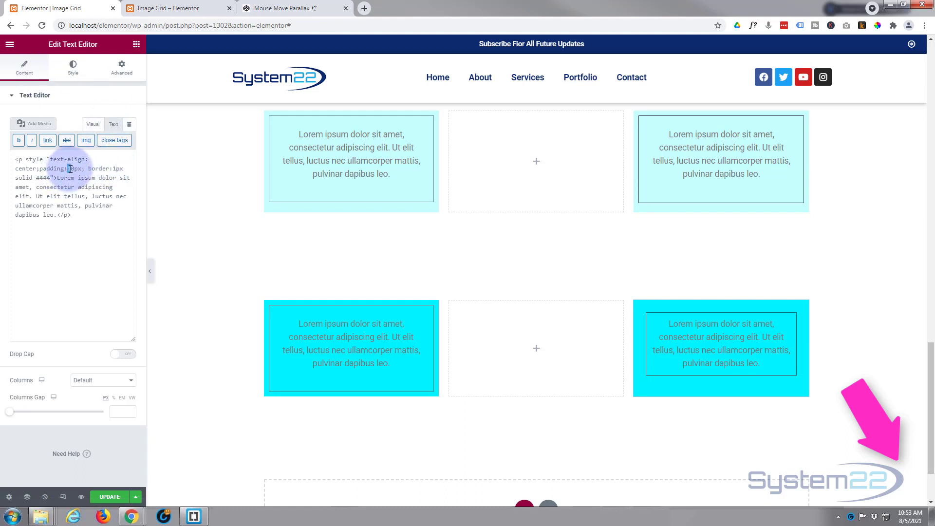
pyautogui.write('2')
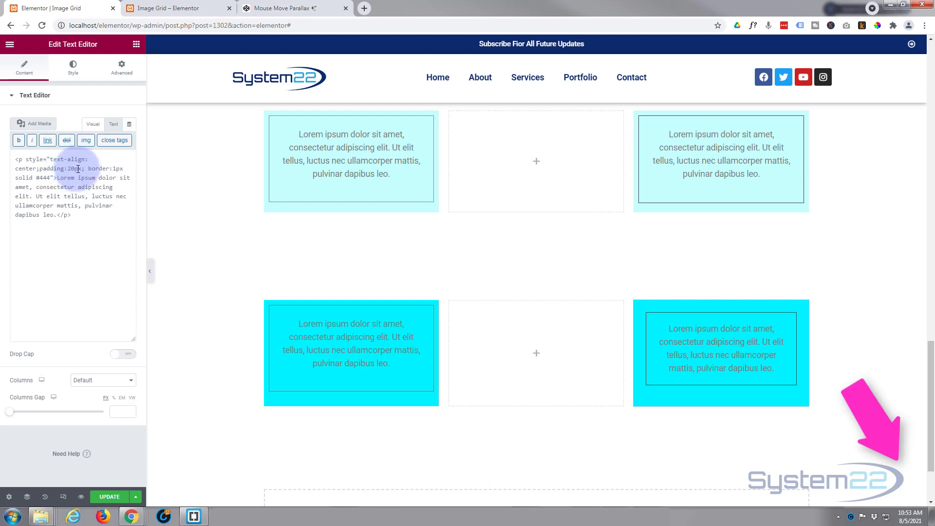
pyautogui.click(82, 169)
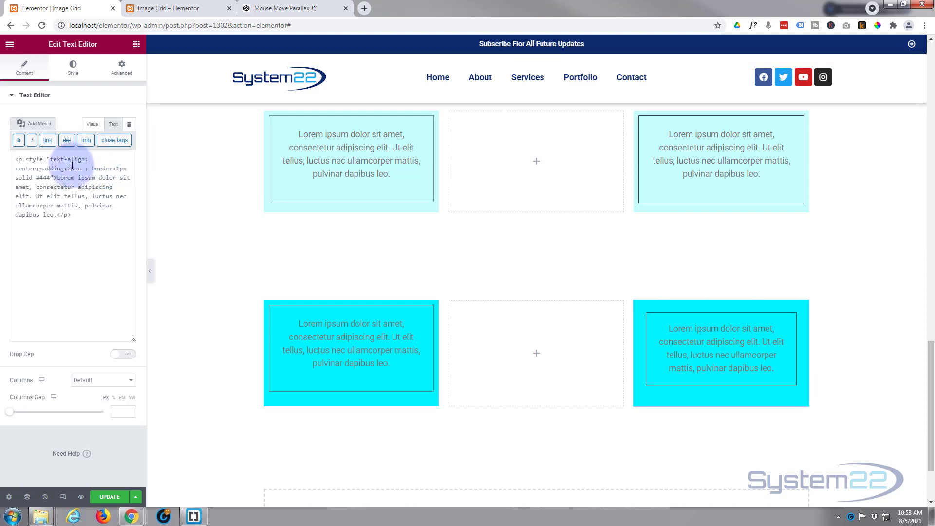
pyautogui.write('10px;')
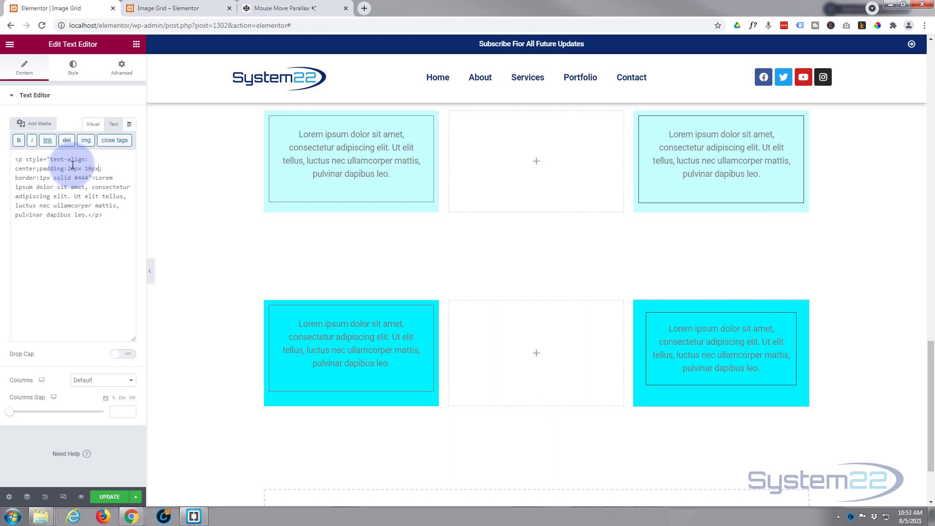
pyautogui.moveTo(67, 168); pyautogui.dragTo(72, 169)
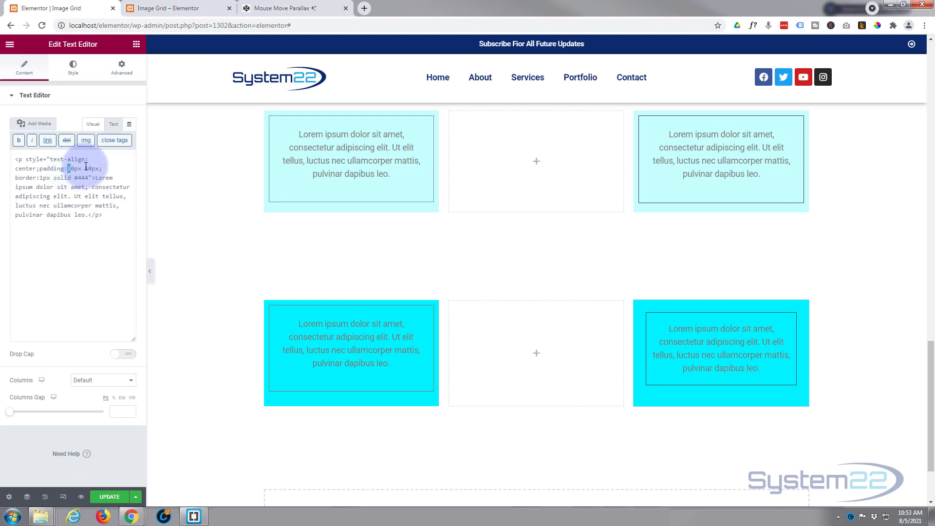
pyautogui.write('3')
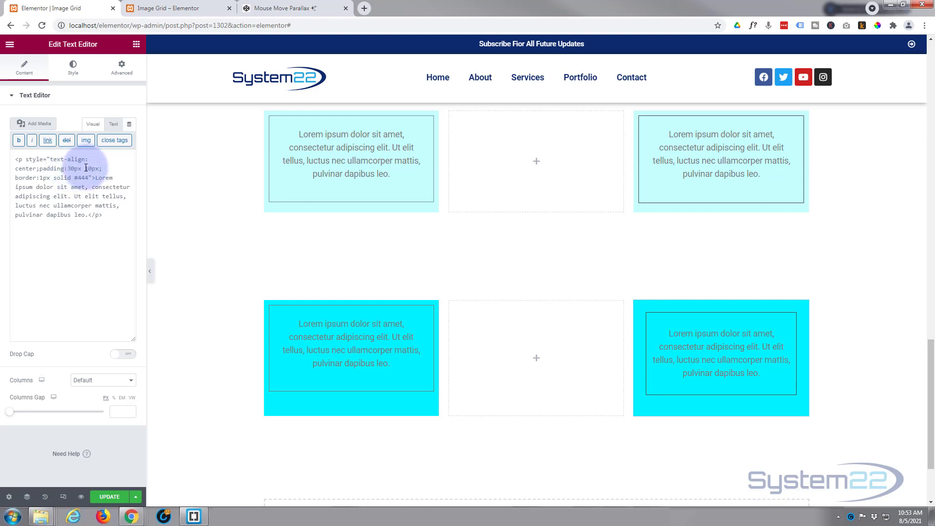
pyautogui.moveTo(86, 169); pyautogui.dragTo(90, 169)
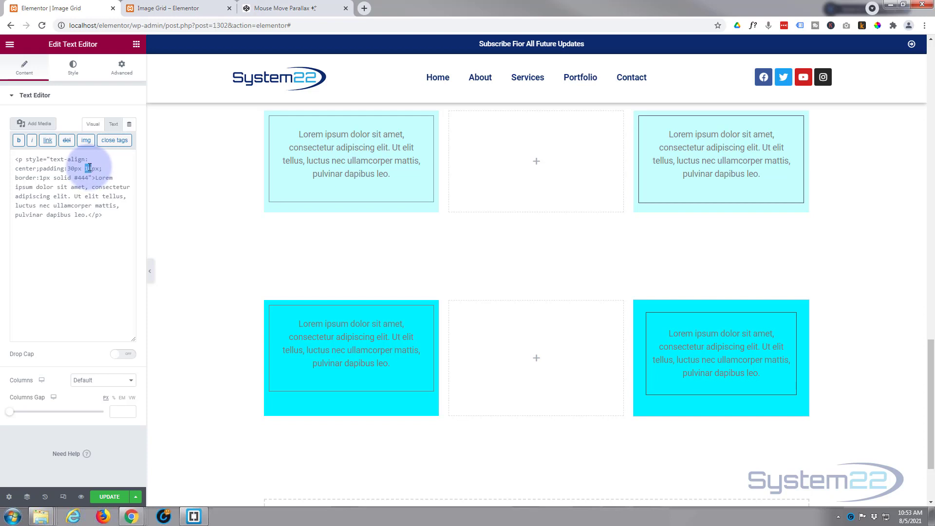
pyautogui.write('15')
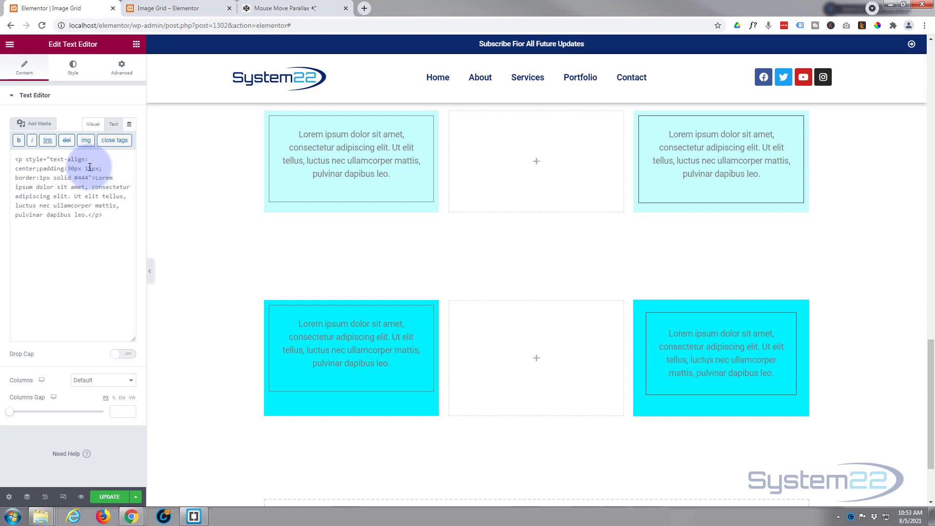